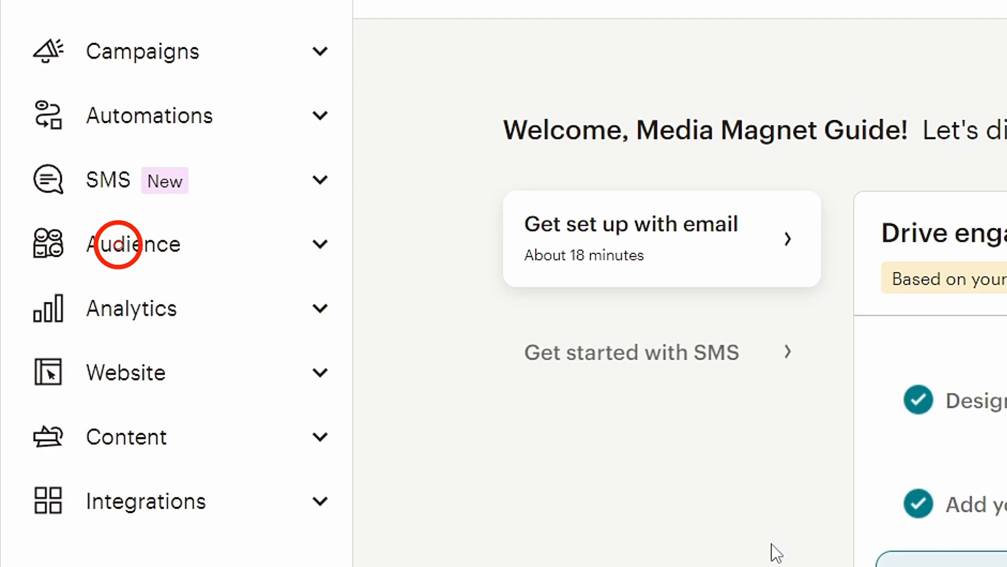
Open the list of all contacts in the audience and start importing contacts.
left_click(273, 258)
left_click(225, 349)
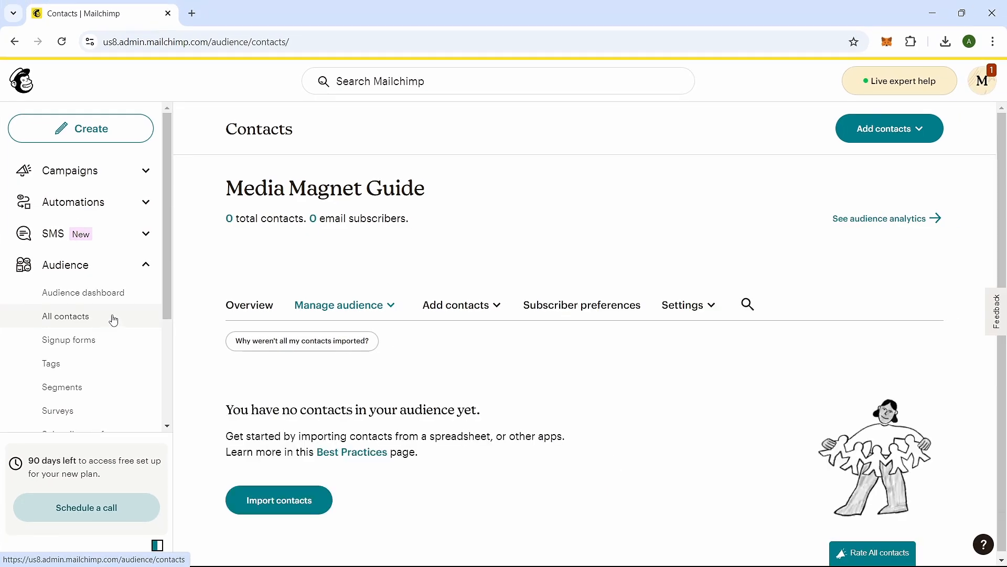
scroll(593, 464, "down", 1)
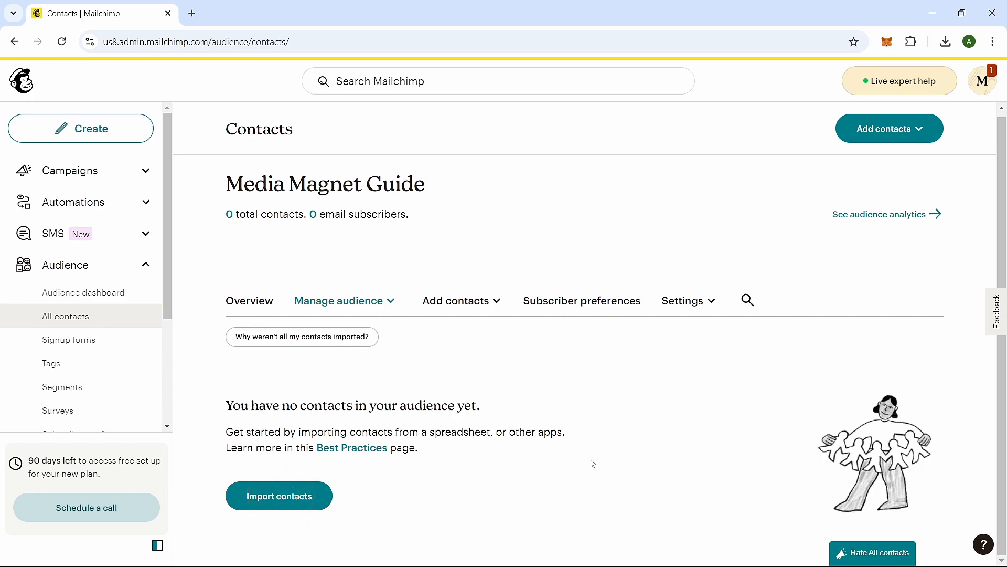
left_click(306, 498)
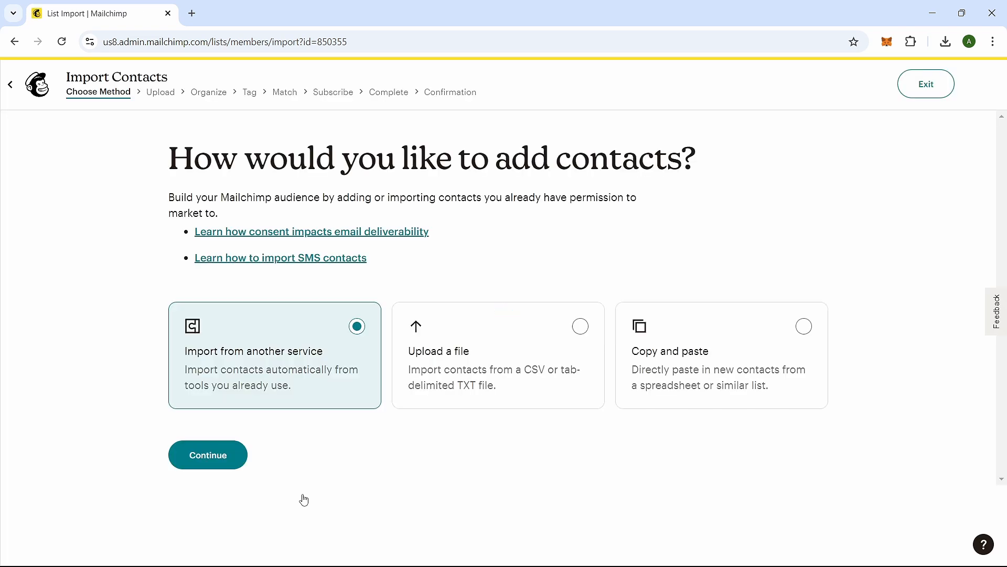
Review the services offered for importing contacts from another service, and return to the import method choice.
left_click(281, 341)
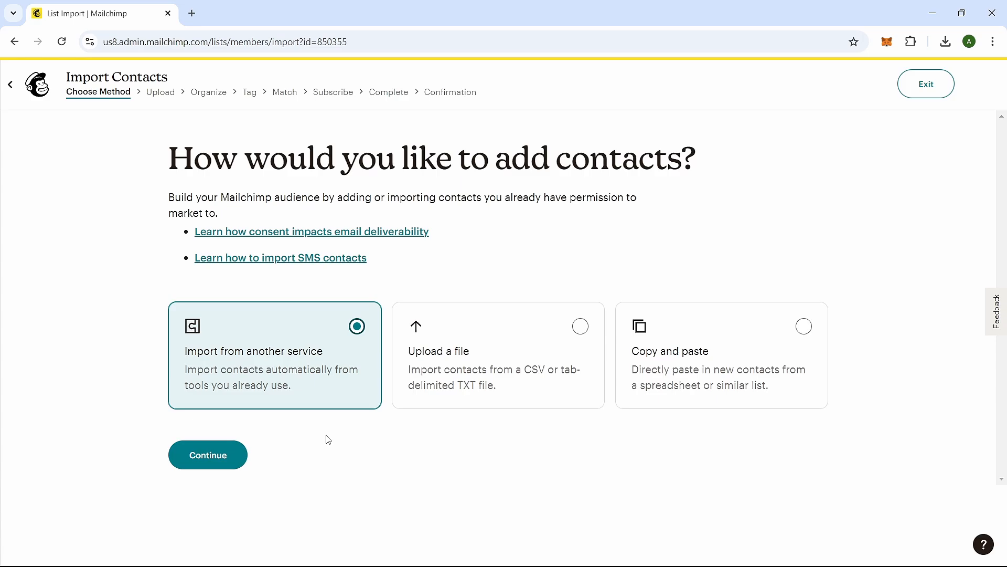
left_click(206, 466)
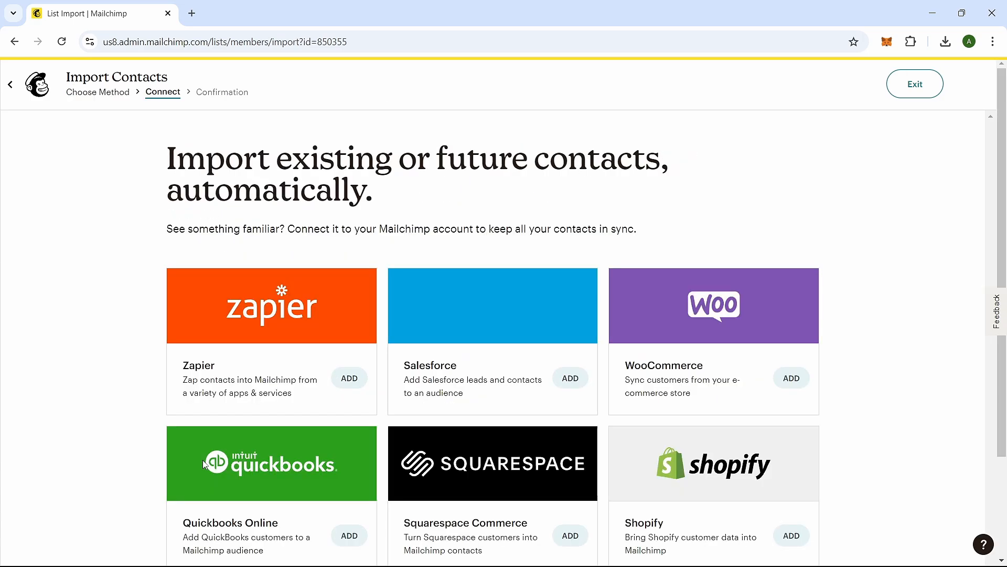
scroll(157, 371, "down", 2)
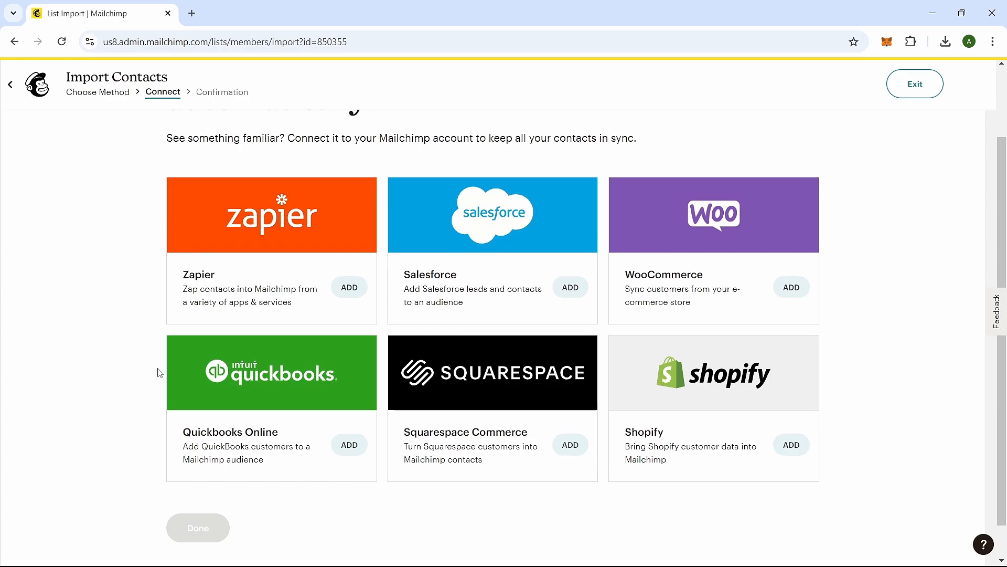
scroll(160, 373, "up", 2)
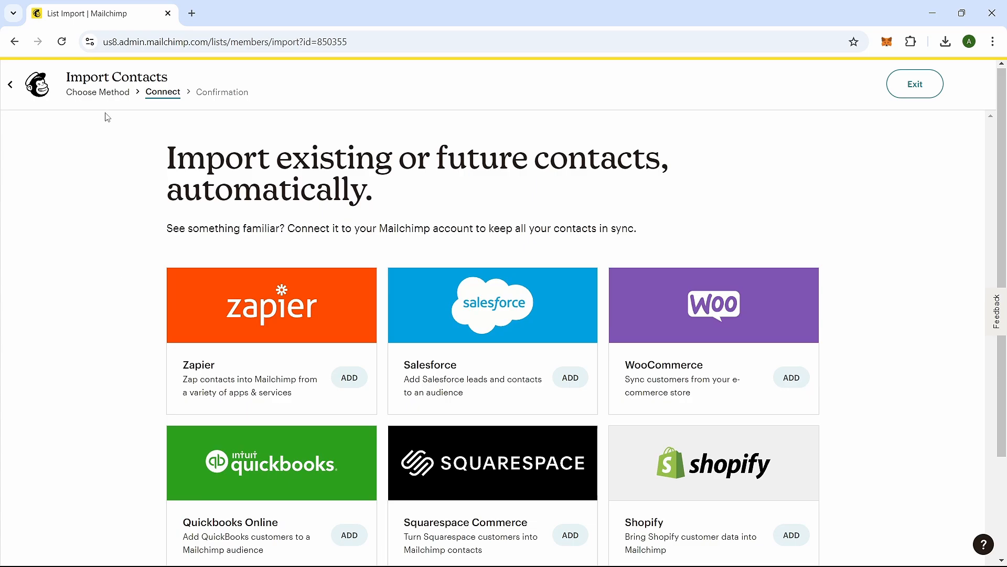
left_click(107, 93)
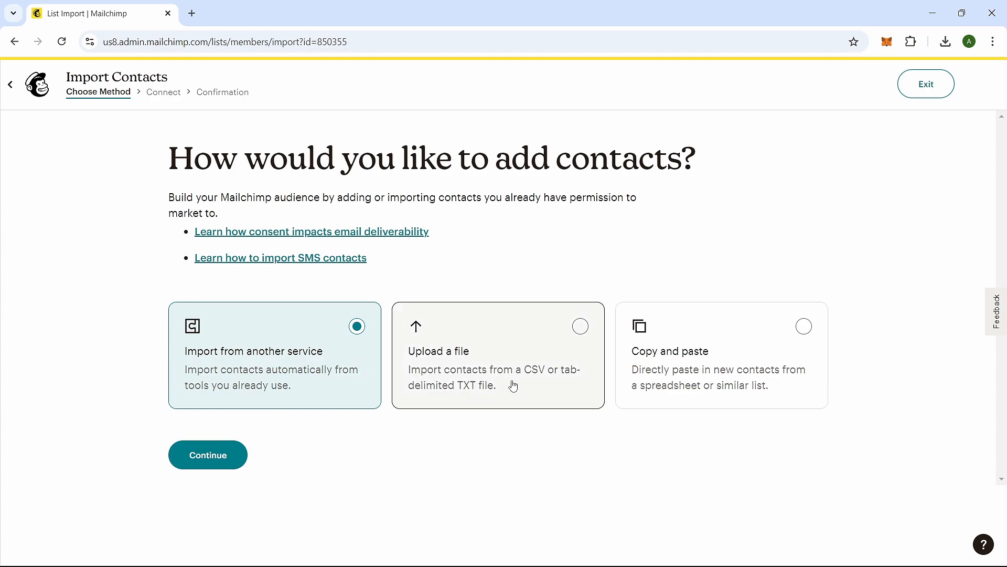
Choose Upload a file as the import method and continue to the upload stage.
left_click(527, 398)
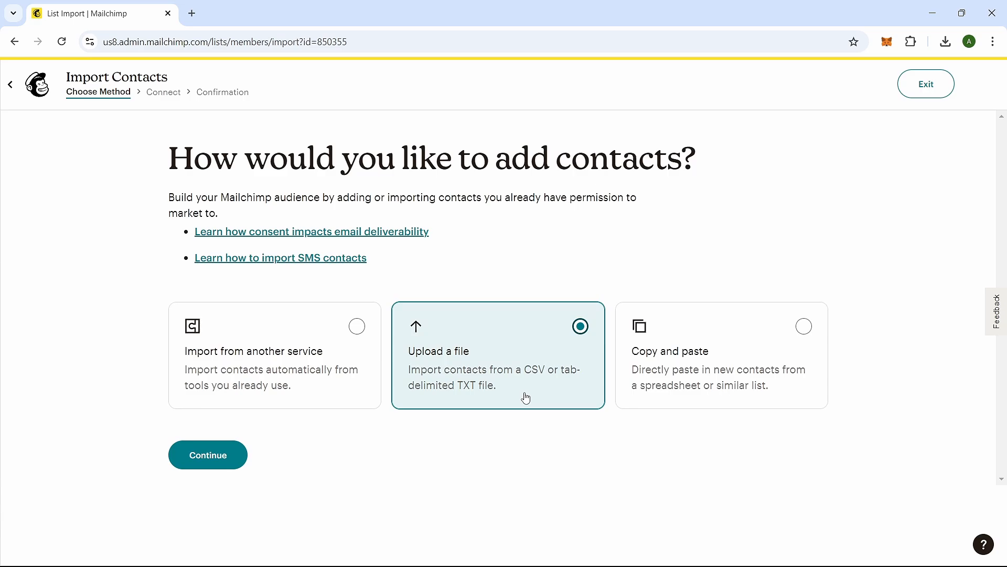
left_click(212, 465)
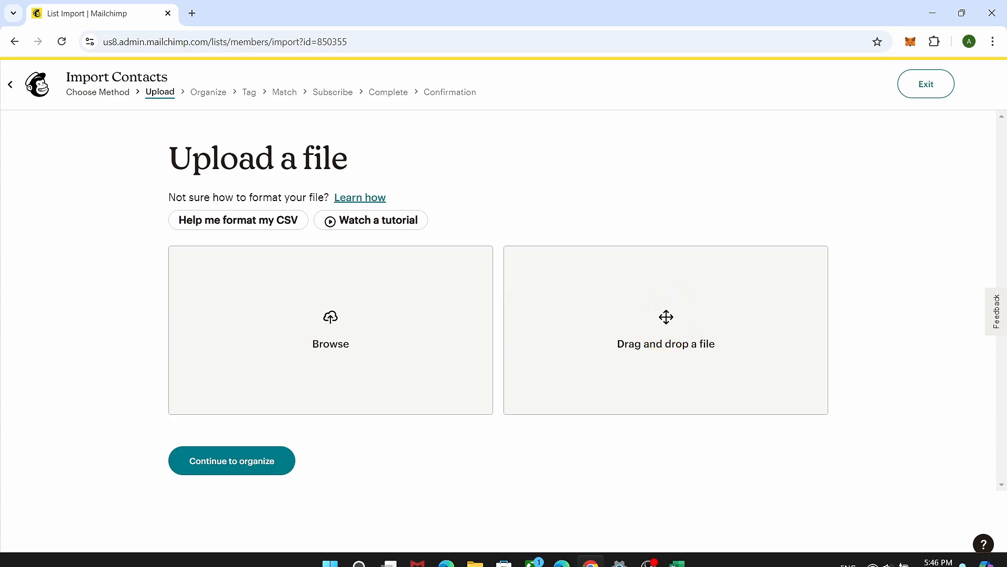
Switch to Excel and examine how the Email, First Name and Last Name columns of the contact sheet are laid out.
left_click(677, 551)
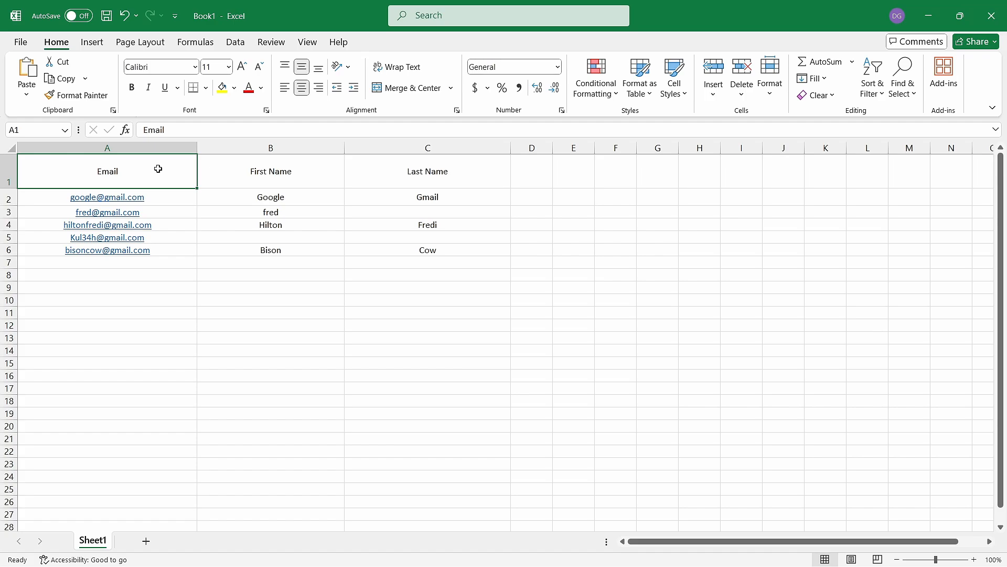
left_click_drag(158, 168, 427, 250)
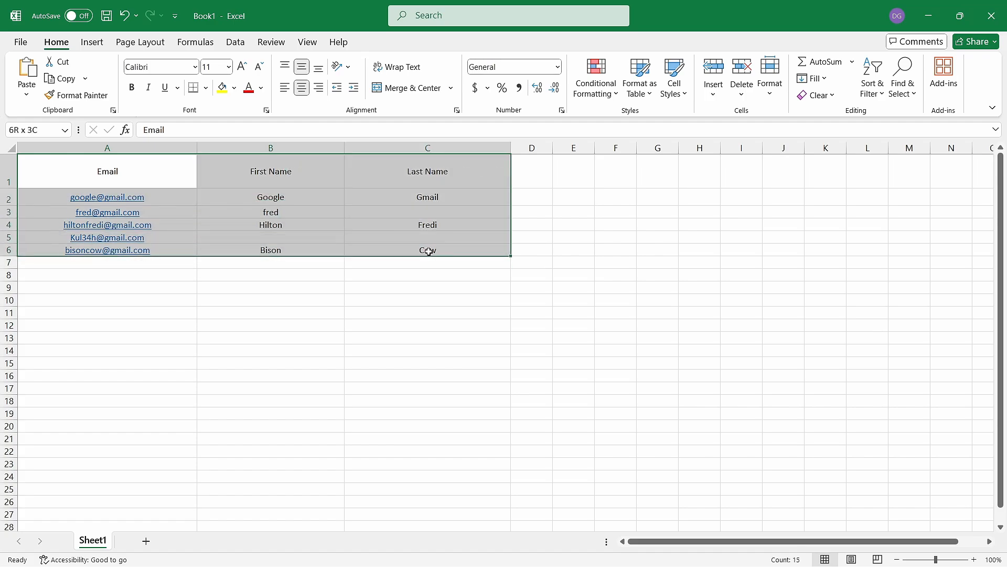
left_click(98, 171)
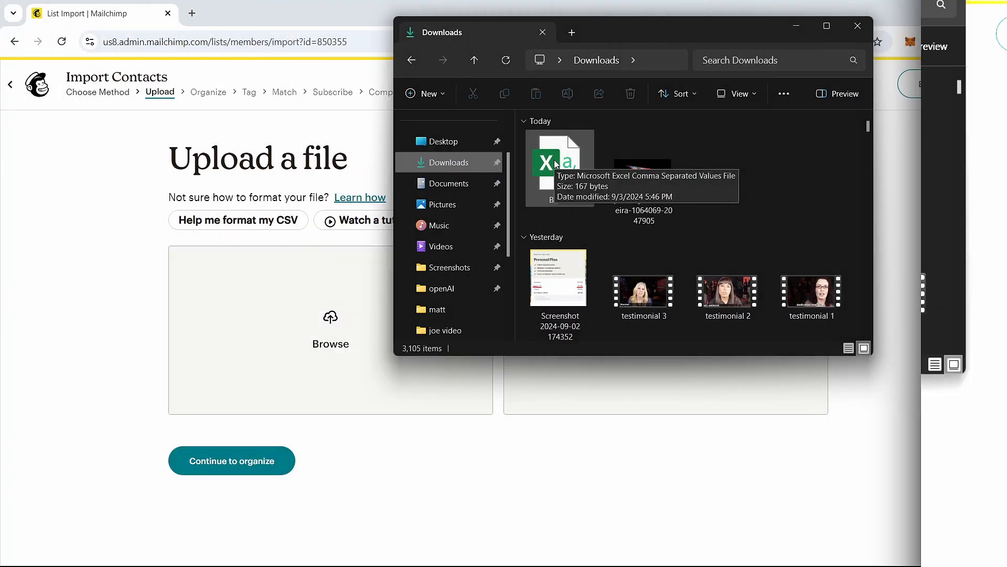
Upload Book1.csv from the Downloads folder to Mailchimp and enable updating any existing contacts in the Media Magnet Guide audience.
left_click_drag(558, 165, 545, 387)
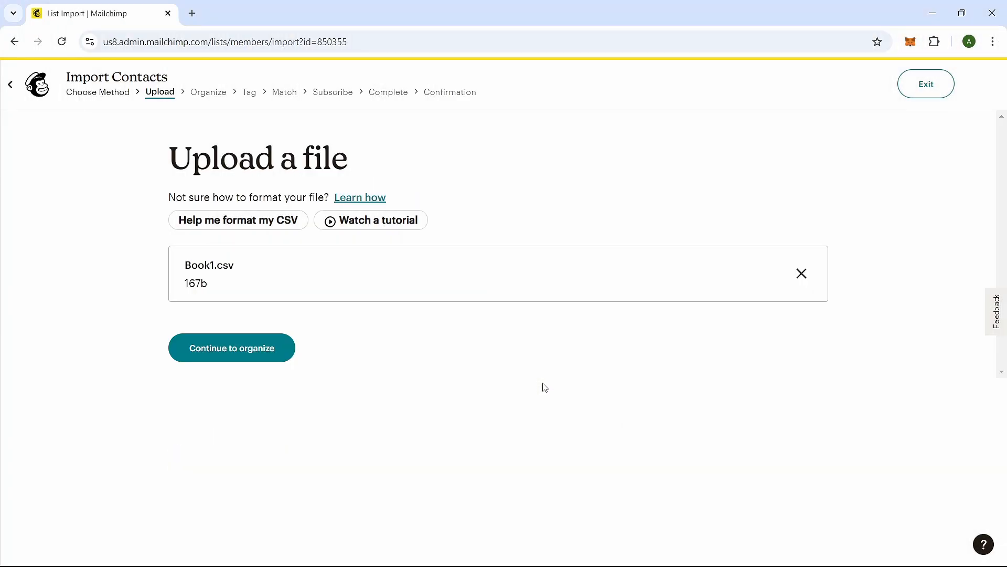
left_click(227, 358)
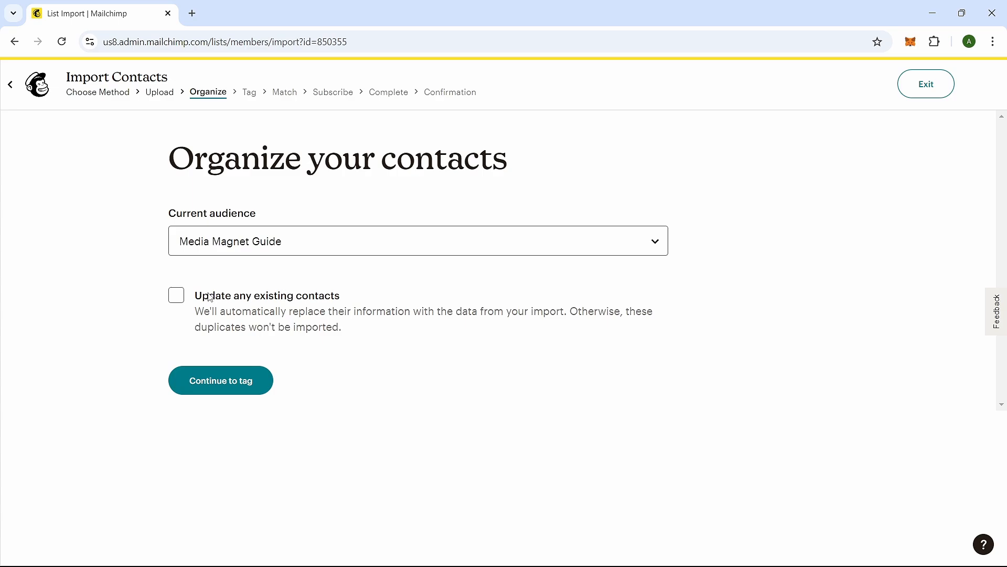
left_click(181, 298)
left_click(230, 393)
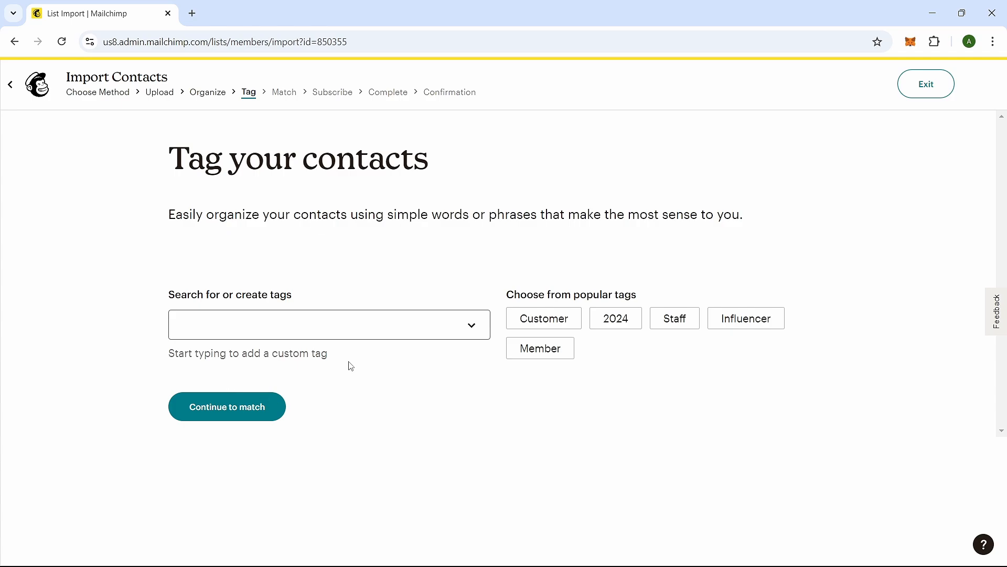
Leave the imported contacts untagged and accept the column matching for Email Address, First Name and Last Name.
left_click(389, 329)
left_click(418, 397)
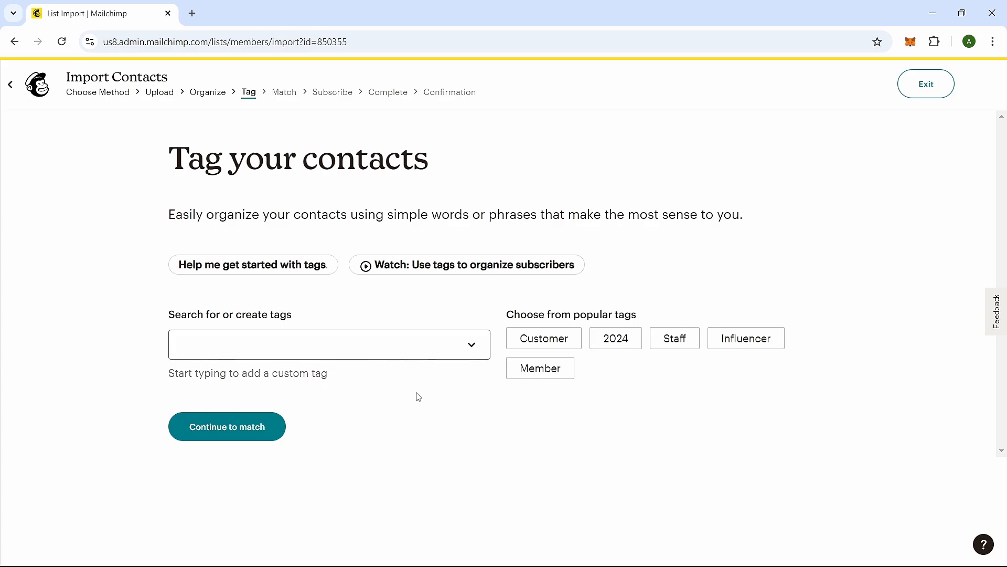
left_click(261, 432)
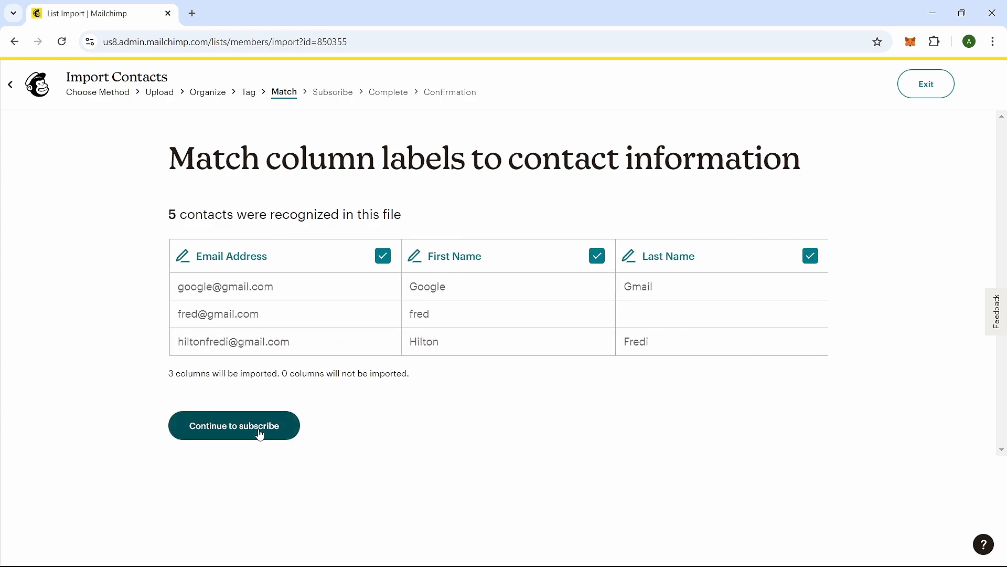
left_click(232, 466)
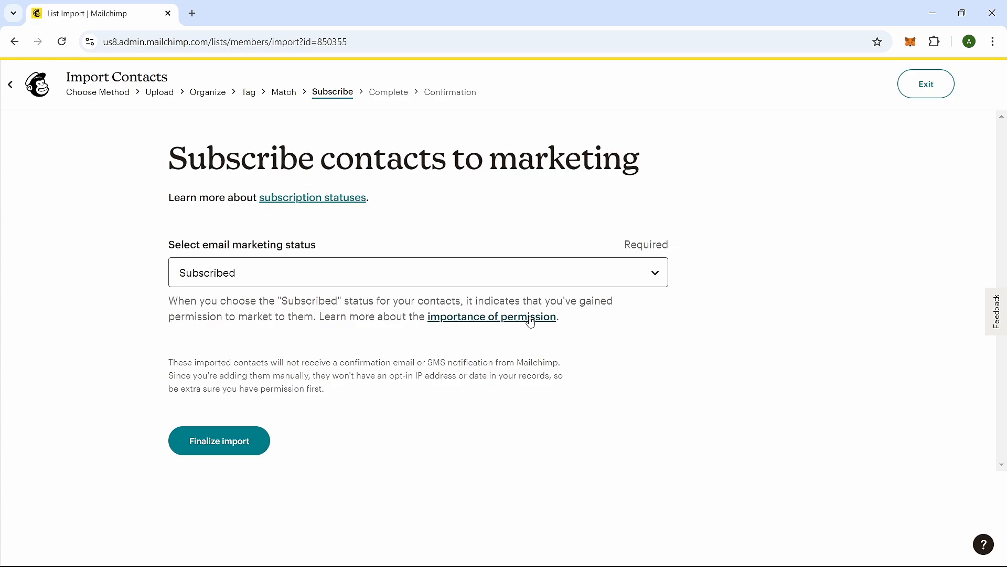
Read the descriptions of the Subscribed, Unsubscribed, Non-Subscribed and Cleaned email marketing statuses.
left_click(657, 275)
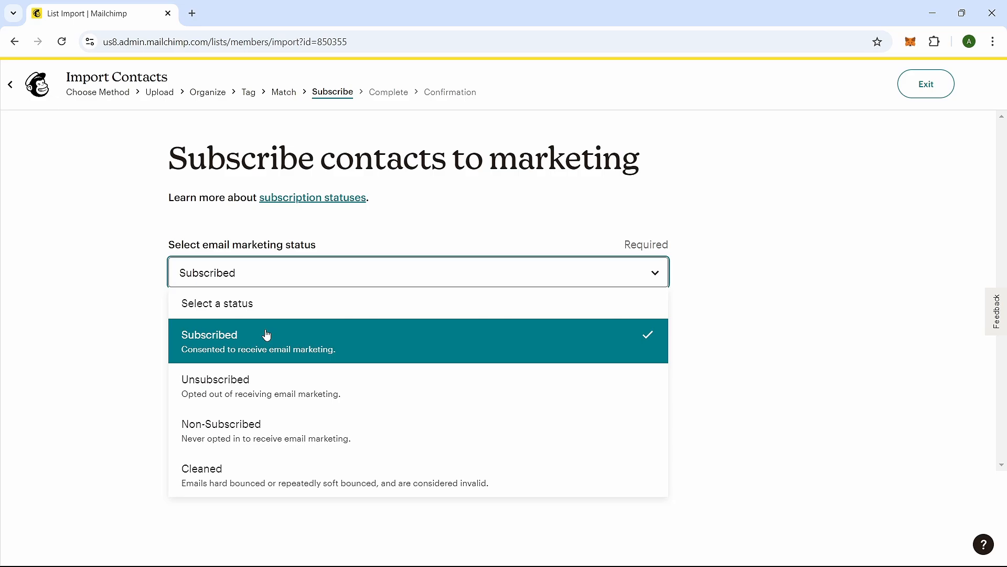
left_click(267, 335)
left_click_drag(169, 301, 560, 321)
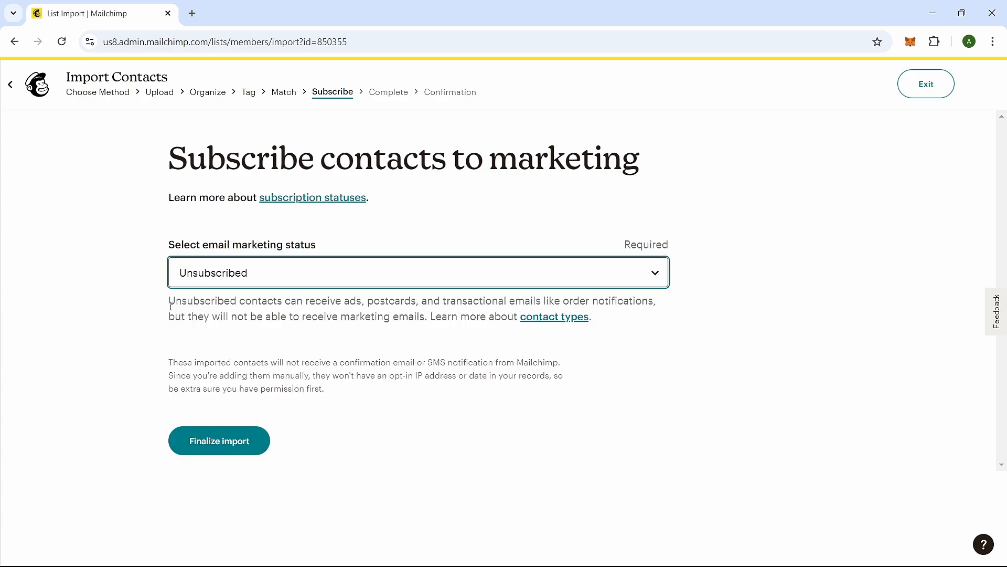
left_click_drag(171, 307, 600, 329)
left_click_drag(169, 301, 532, 324)
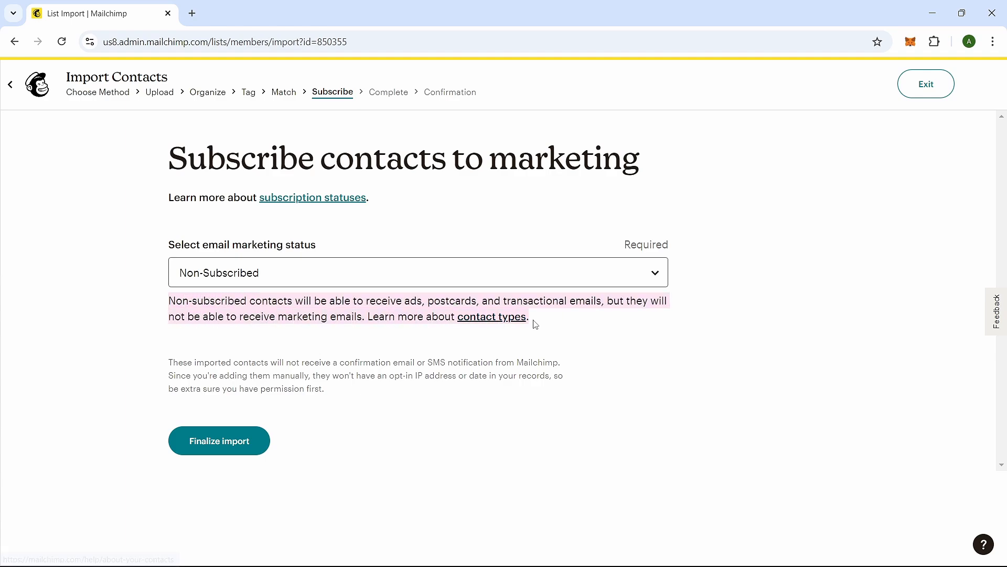
left_click_drag(169, 301, 112, 317)
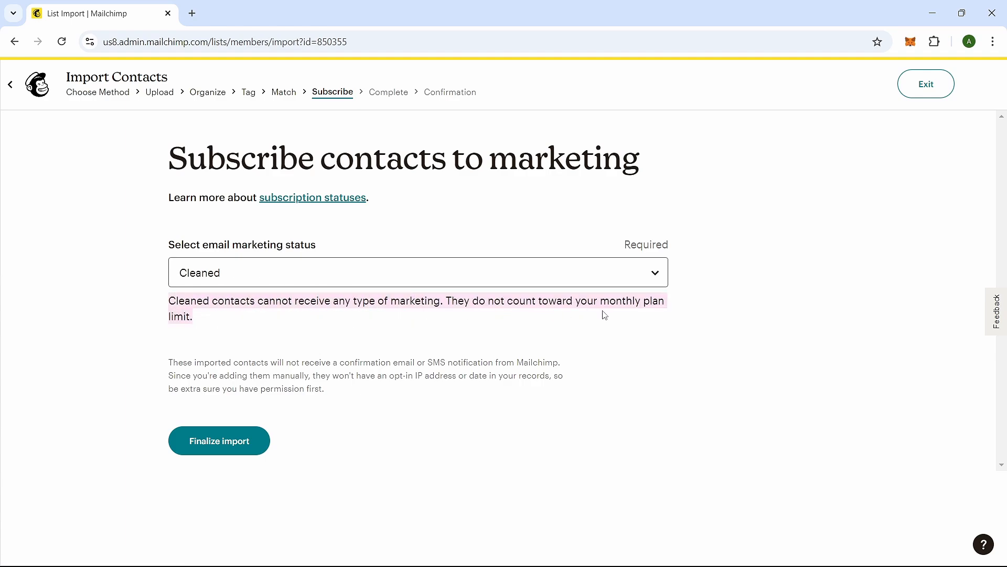
left_click(112, 317)
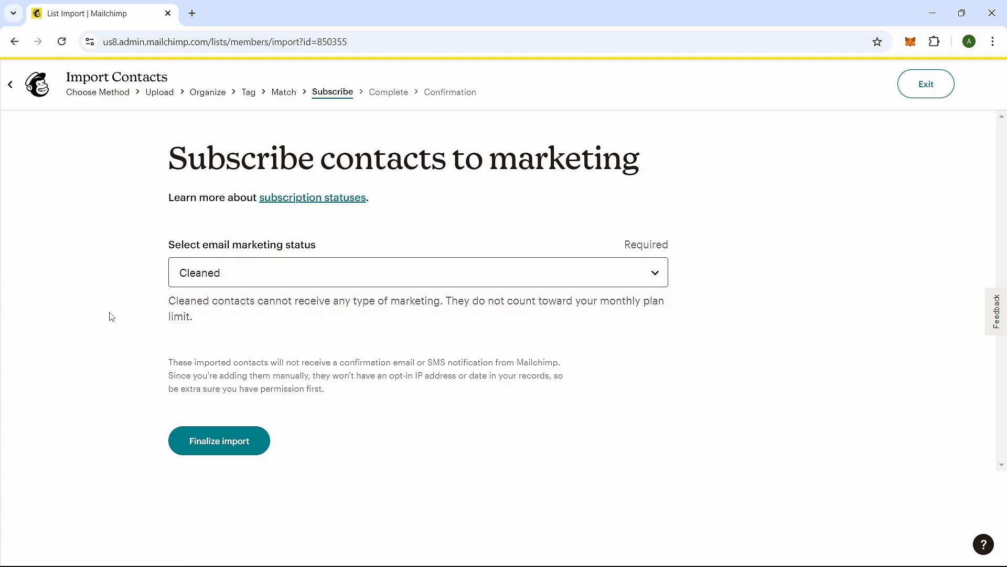
Set the email marketing status to Subscribed, and finalize and complete the import.
left_click(246, 278)
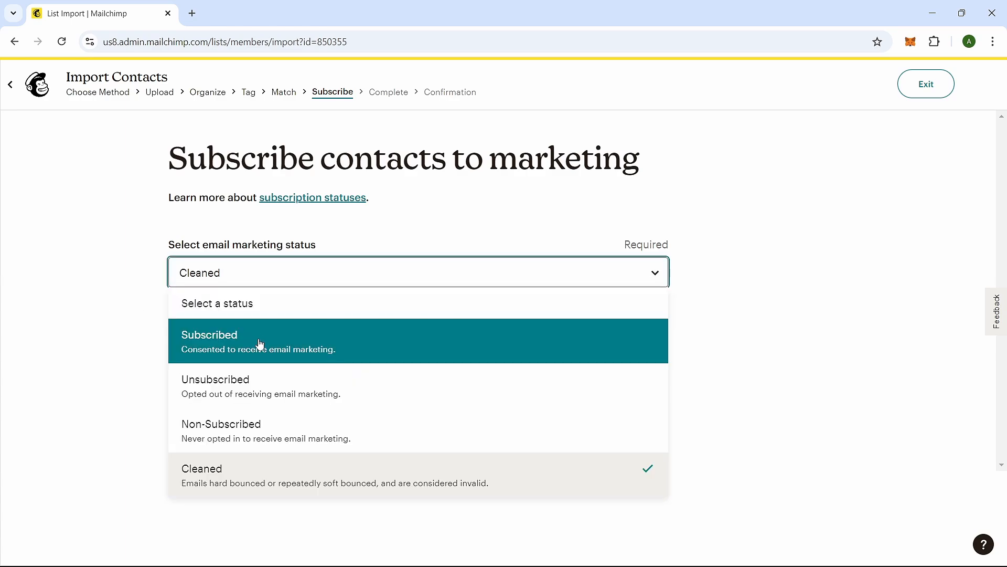
left_click(261, 344)
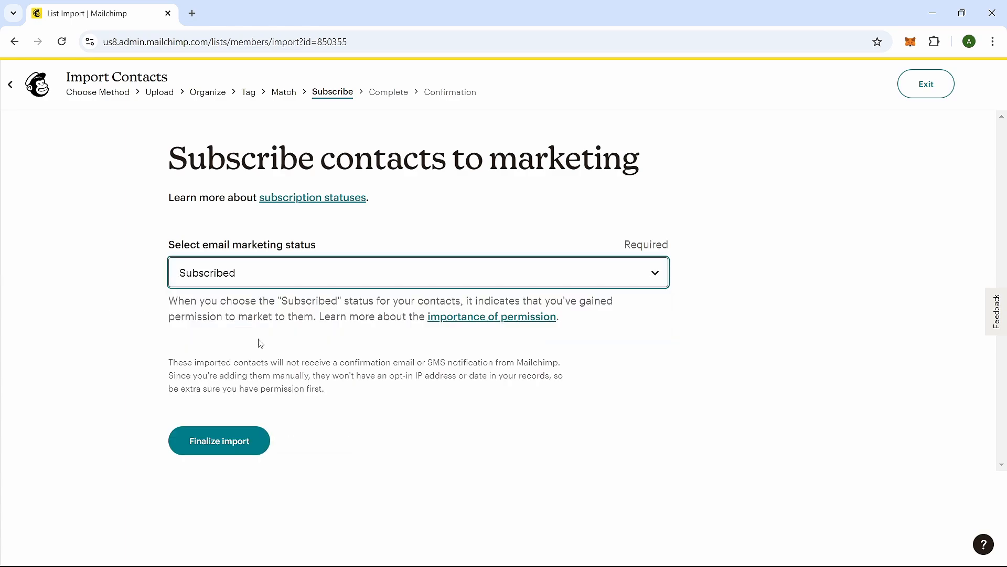
left_click(218, 449)
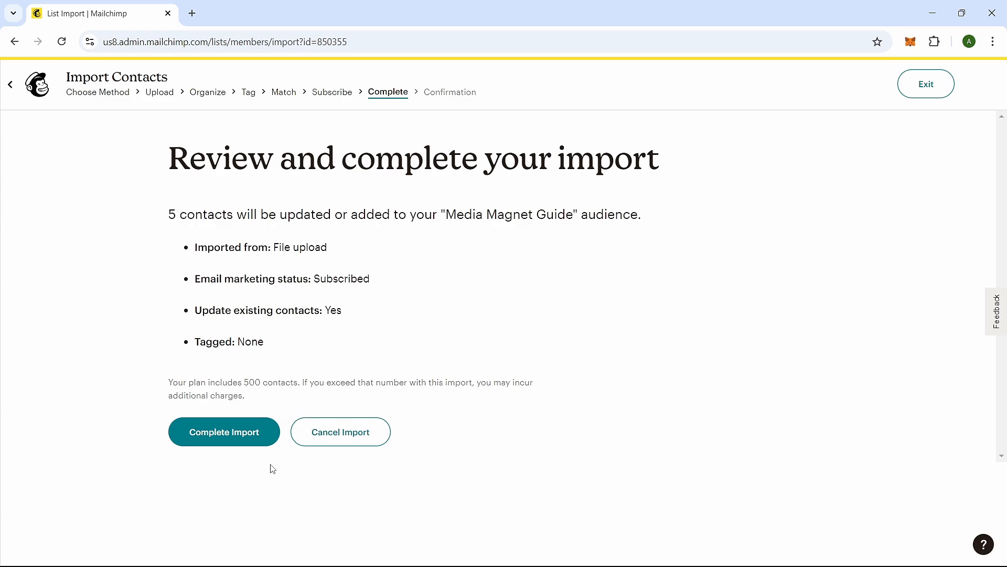
left_click(232, 445)
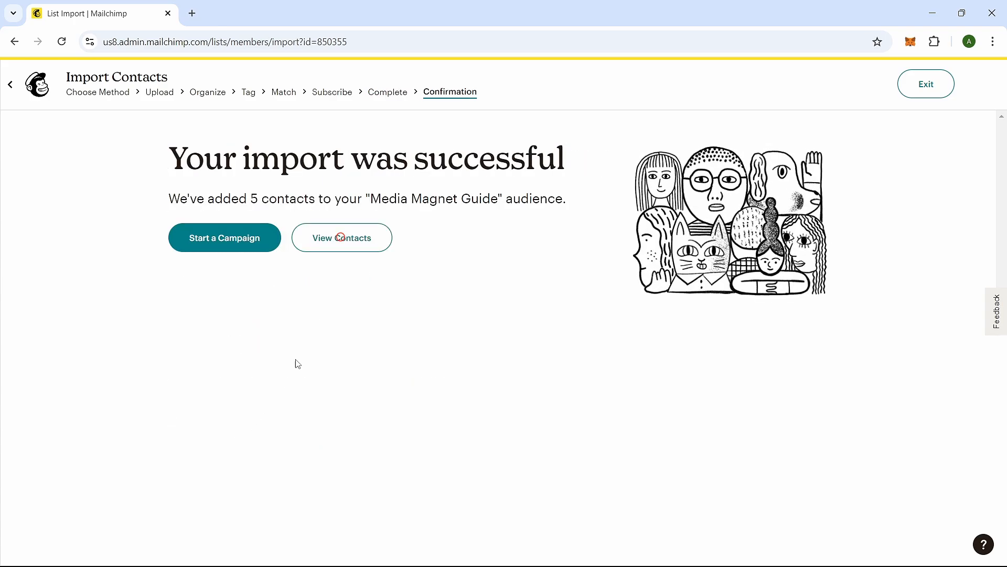
View the imported contacts in the audience's contact table.
left_click(345, 244)
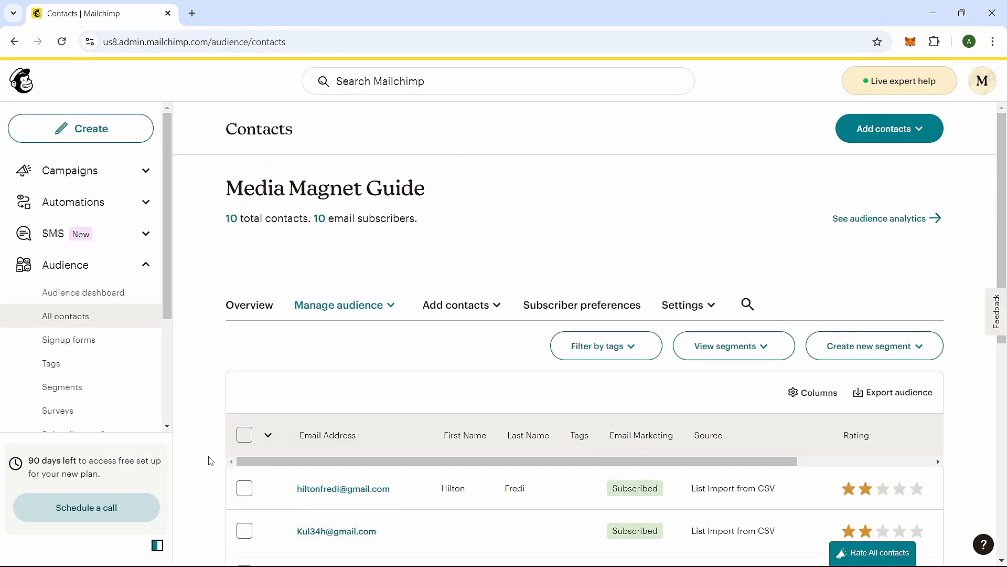
scroll(212, 463, "down", 3)
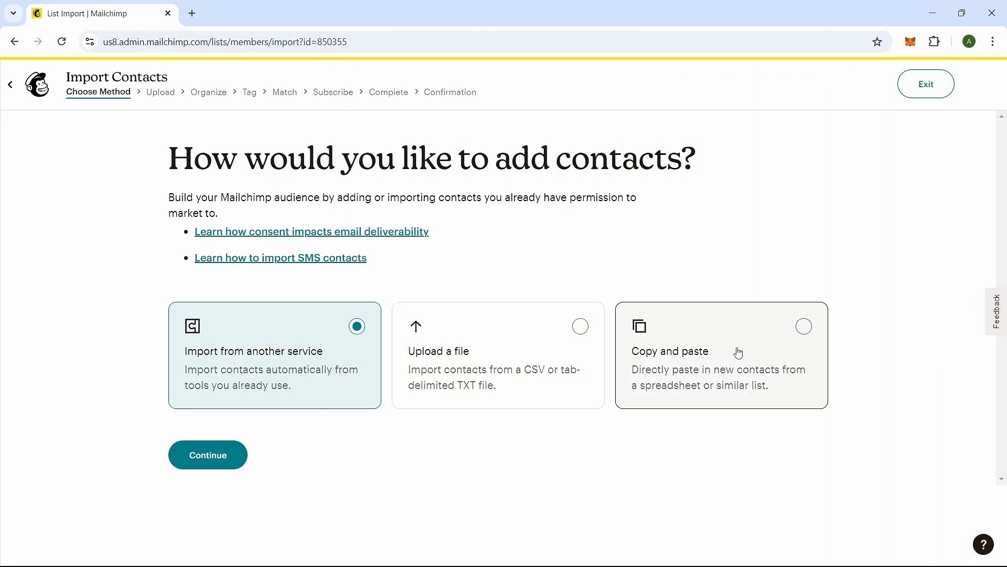
Choose Copy and paste as the import method and continue to the contact entry box.
left_click(738, 352)
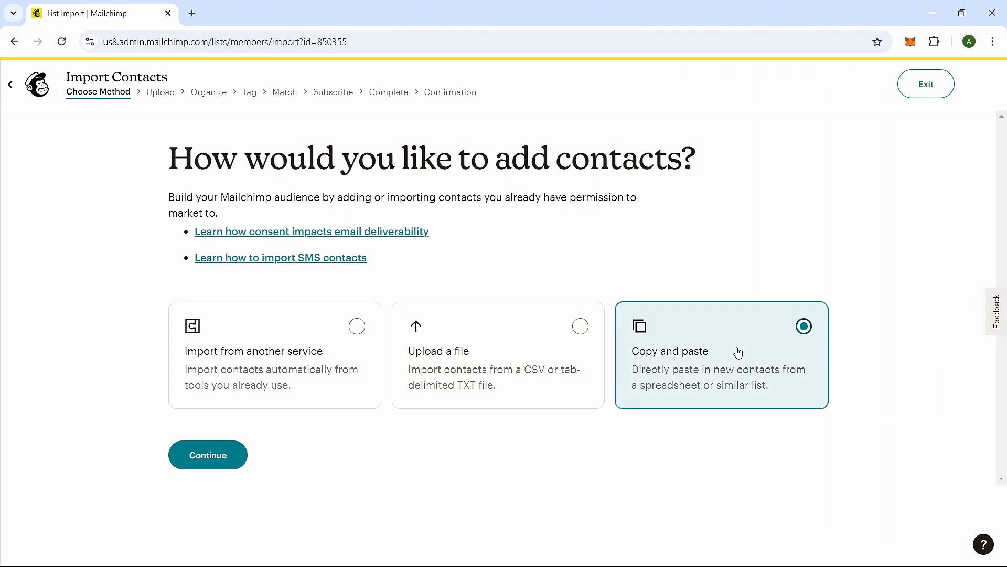
left_click(201, 460)
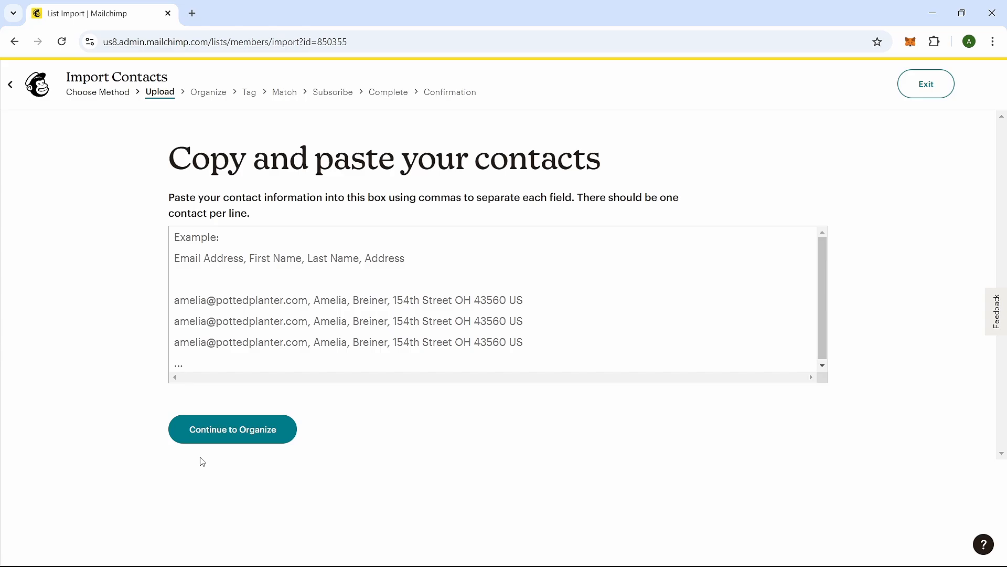
left_click(245, 324)
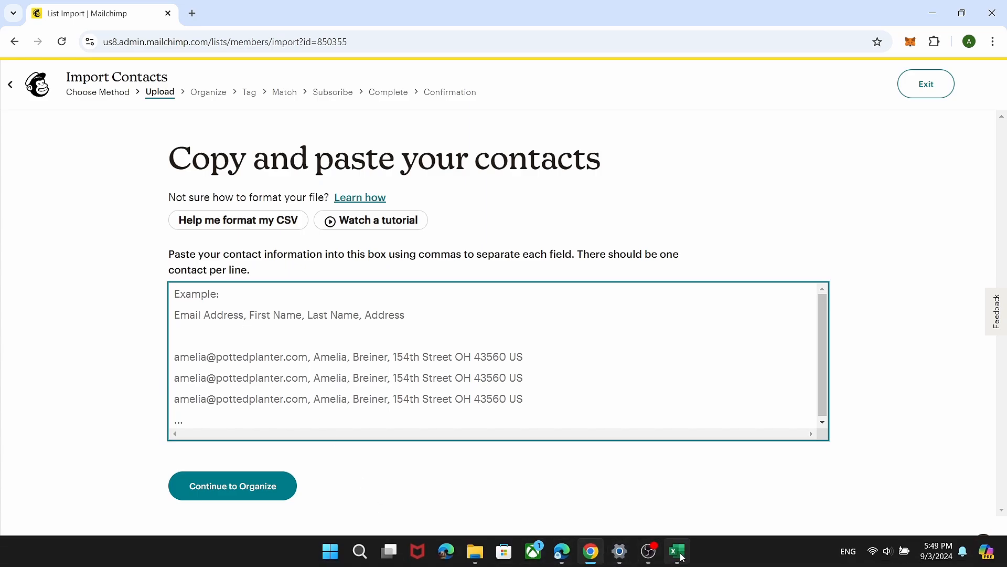
Copy the contact table, including its header row, from the Excel sheet and paste it into Mailchimp's contact entry box.
left_click(677, 555)
left_click_drag(459, 274, 126, 201)
key("ctrl+c")
key("alt+Tab")
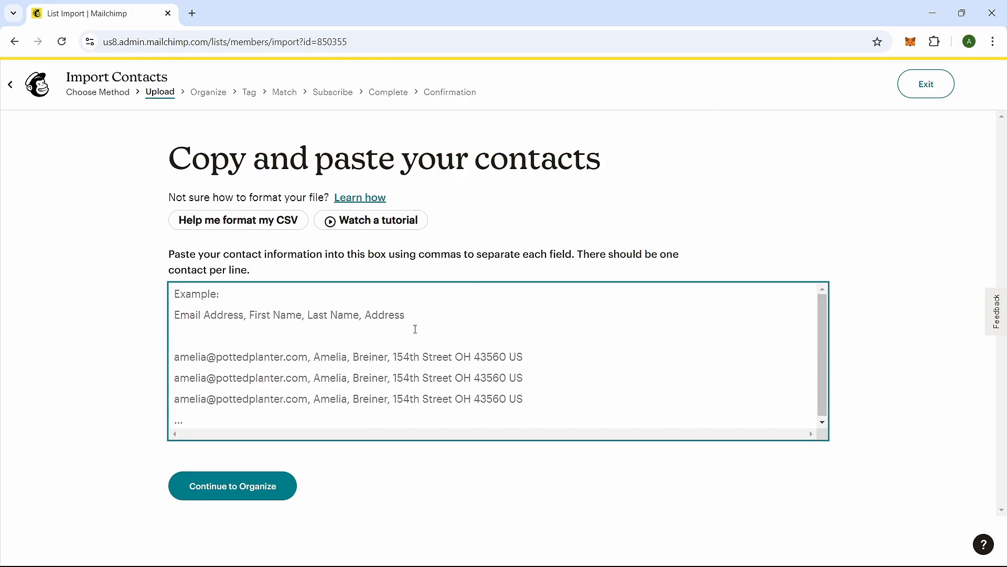
key("ctrl+v")
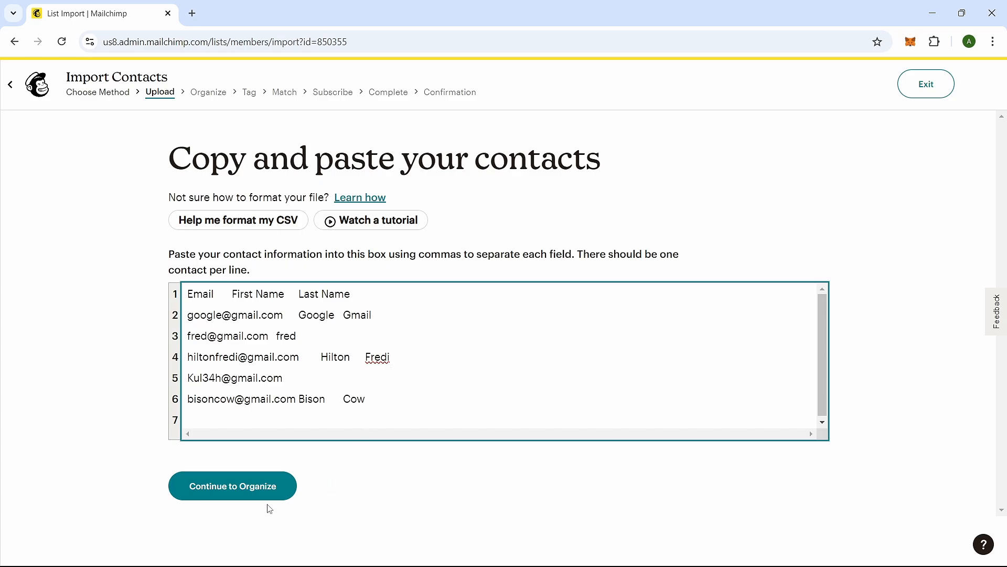
Keep the Media Magnet Guide audience for the pasted contacts, enable updating any existing contacts, and continue past tagging without adding tags.
left_click(240, 492)
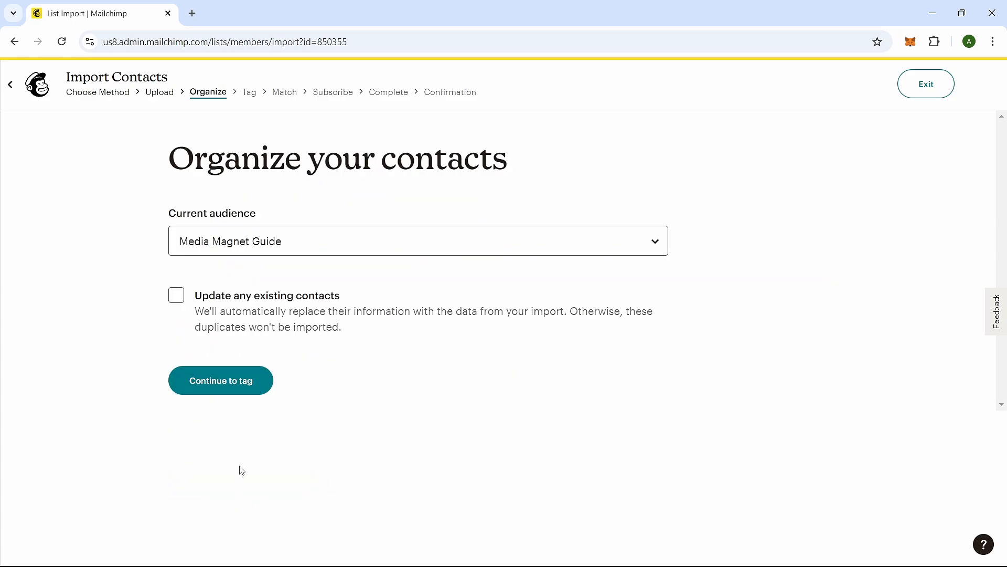
left_click(177, 295)
left_click(231, 381)
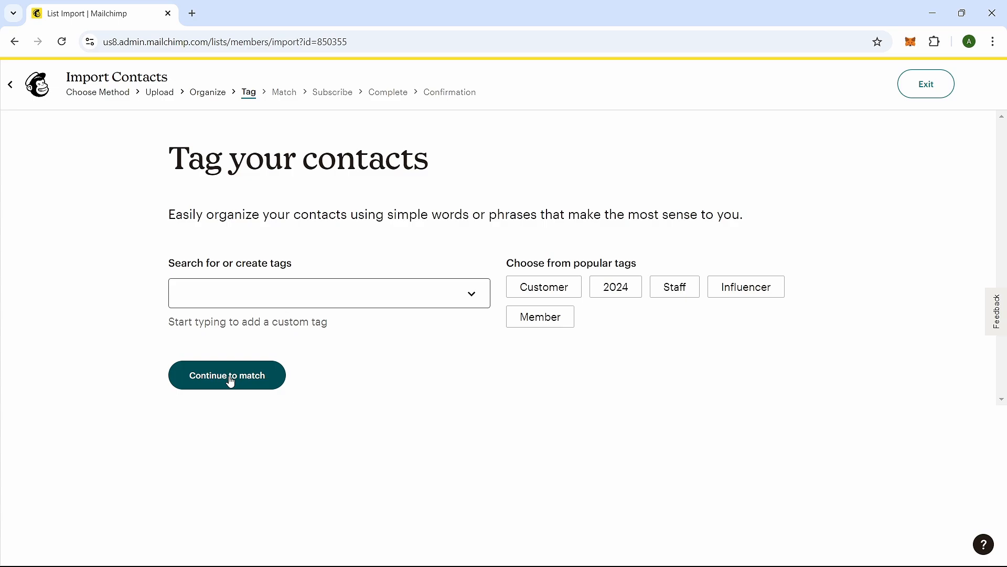
left_click(229, 377)
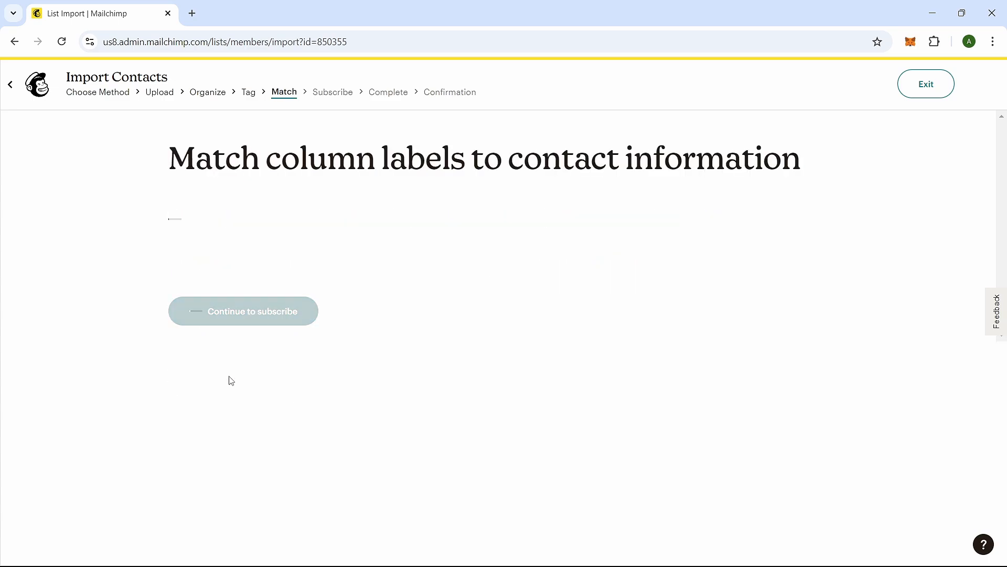
Accept the column matching and complete the copy-and-paste import with the email marketing status kept as Subscribed.
left_click(250, 436)
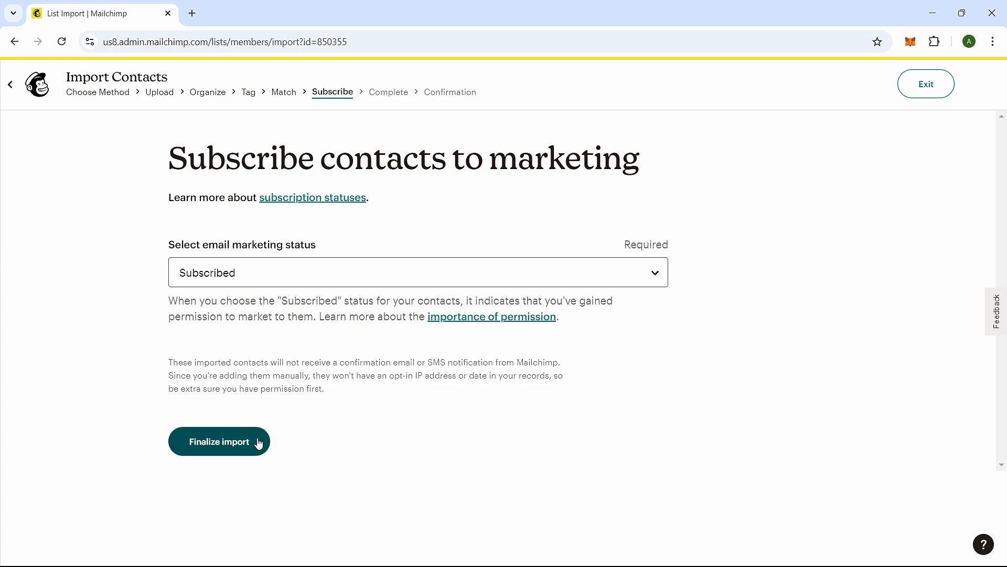
left_click(259, 444)
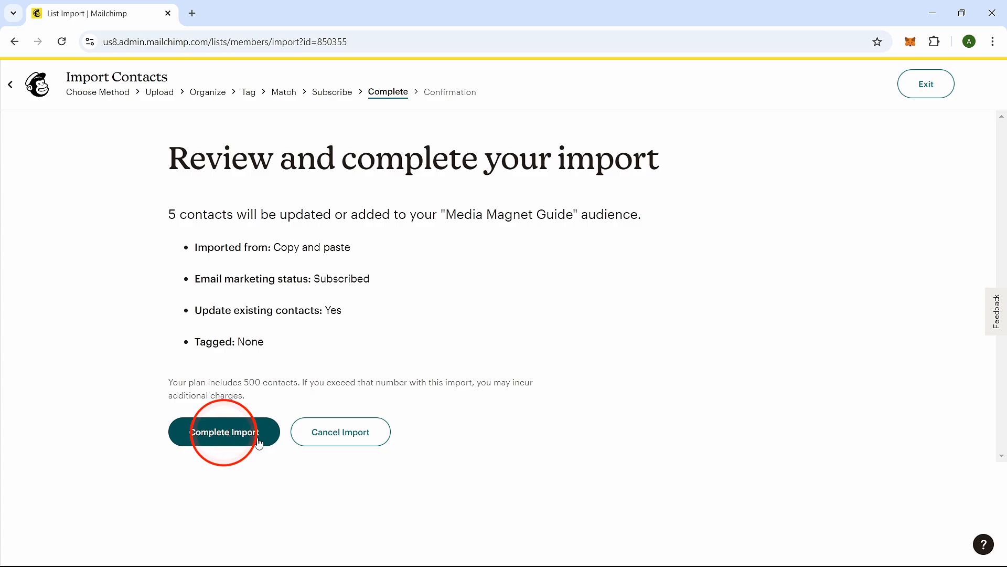
left_click(259, 444)
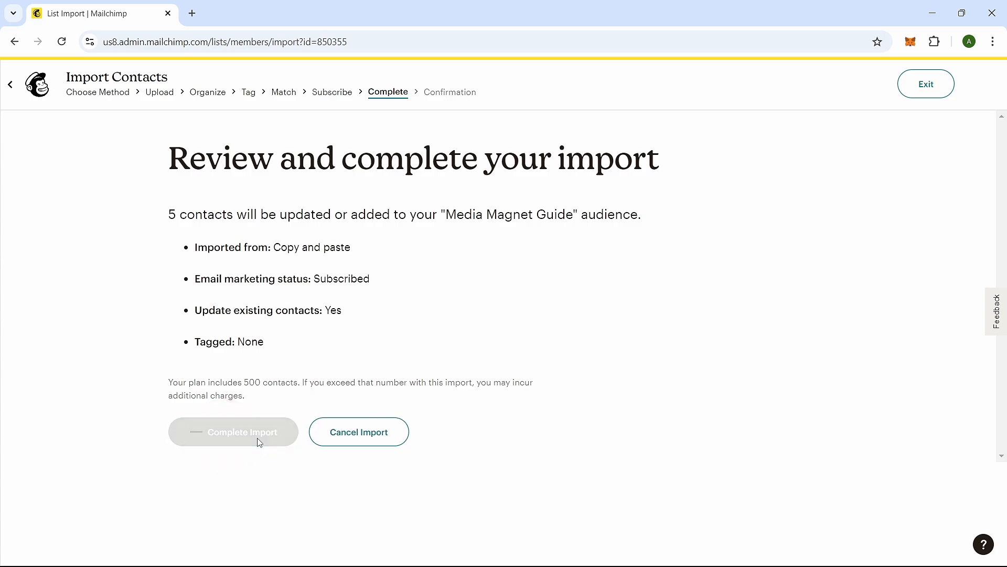
Open the audience's contact table and look through the contacts after the copy-and-paste import.
left_click(342, 255)
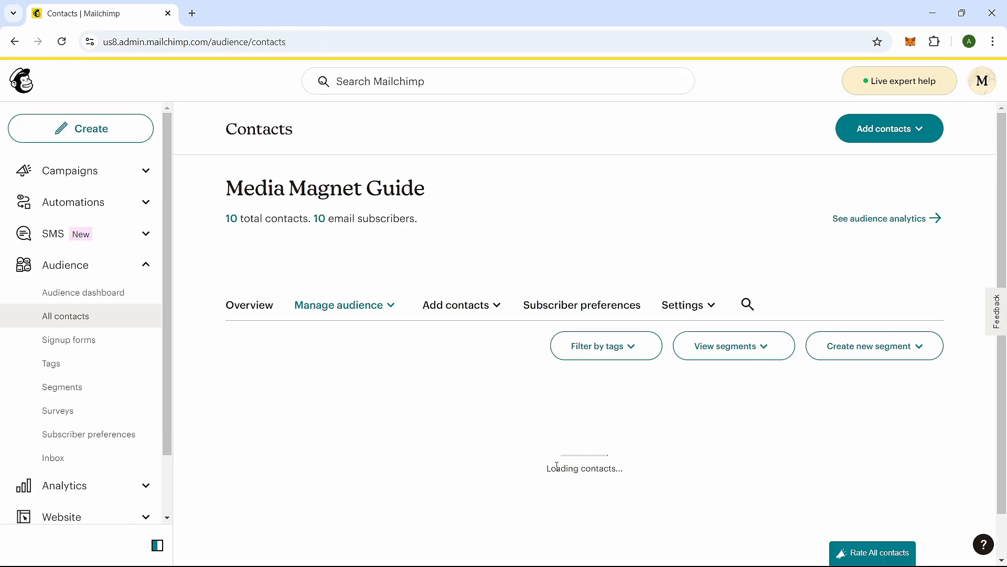
scroll(558, 467, "down", 4)
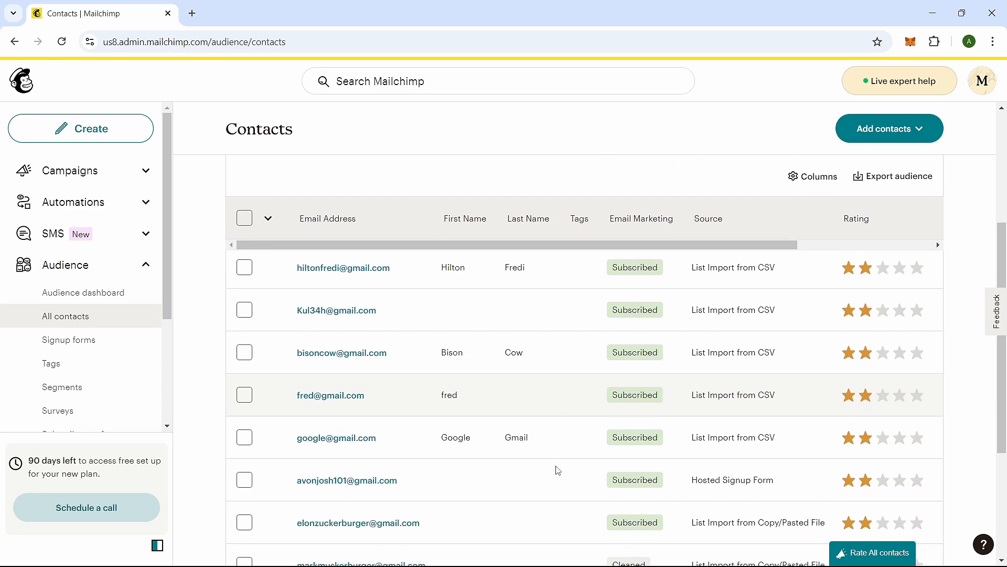
scroll(558, 468, "up", 4)
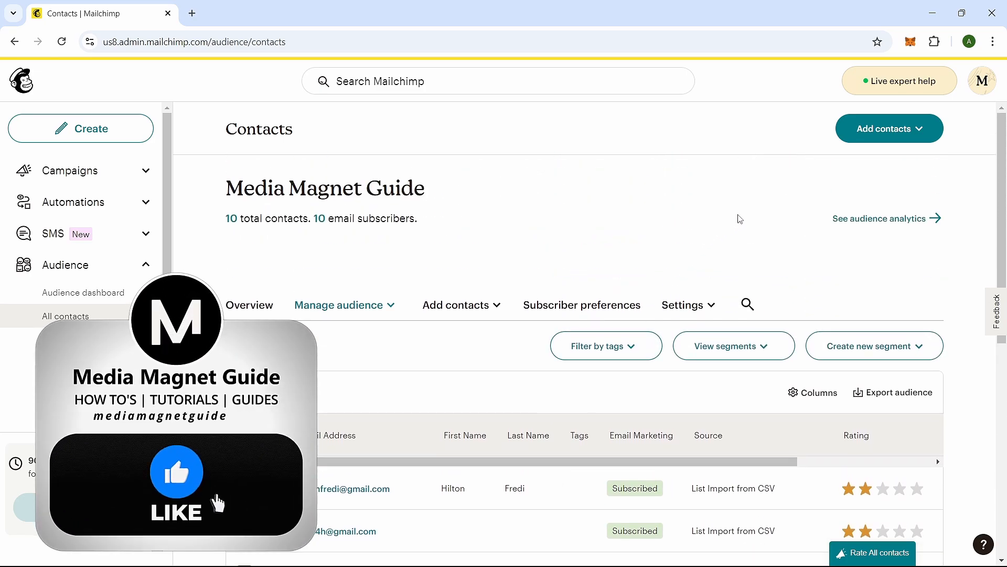